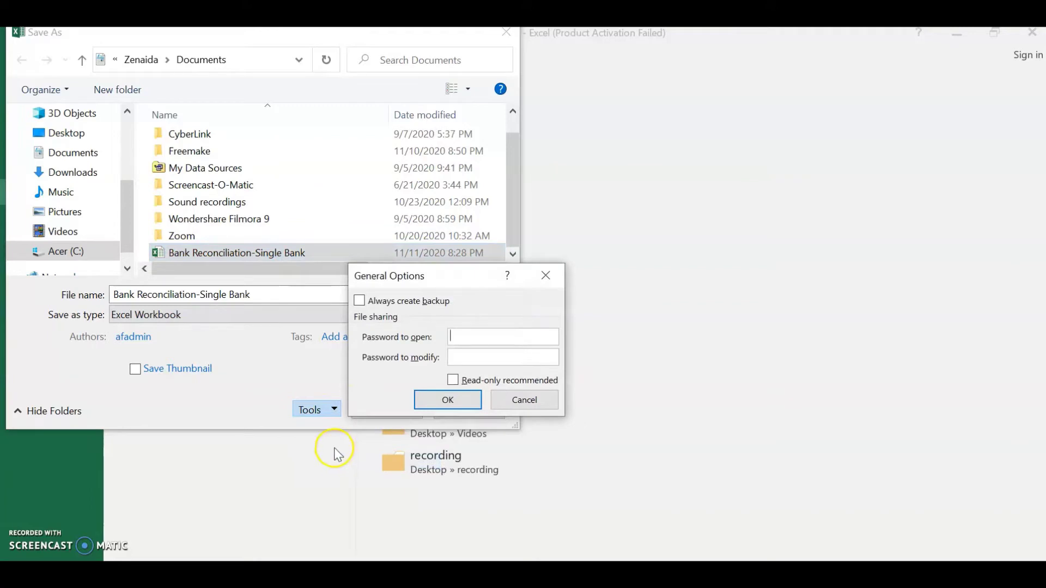
Add a confirmed password to open and save over the existing Bank Reconciliation-Single Bank.xlsx
left_click(470, 343)
left_click(466, 400)
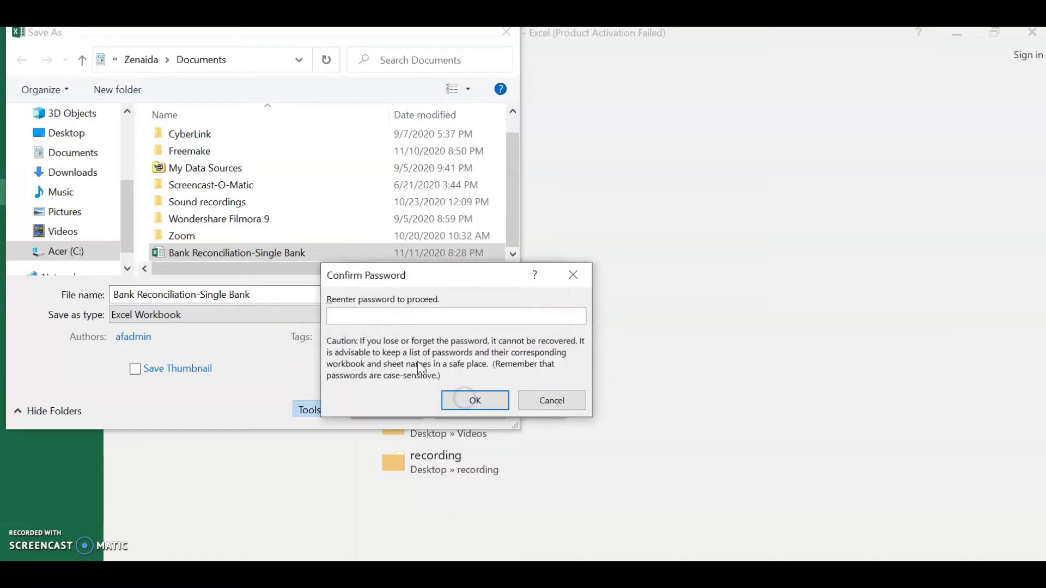
type("•••")
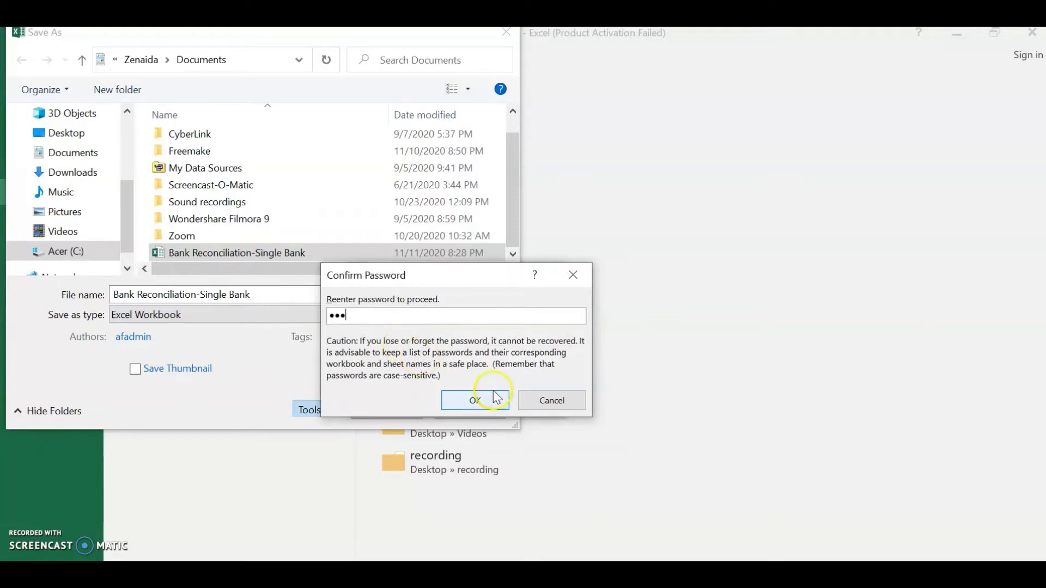
left_click(483, 400)
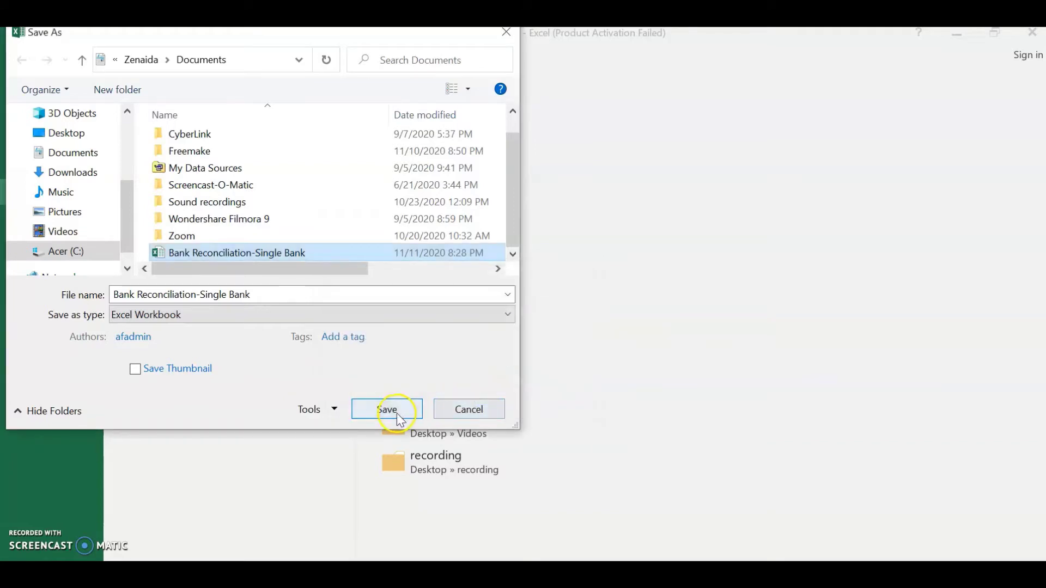
left_click(388, 410)
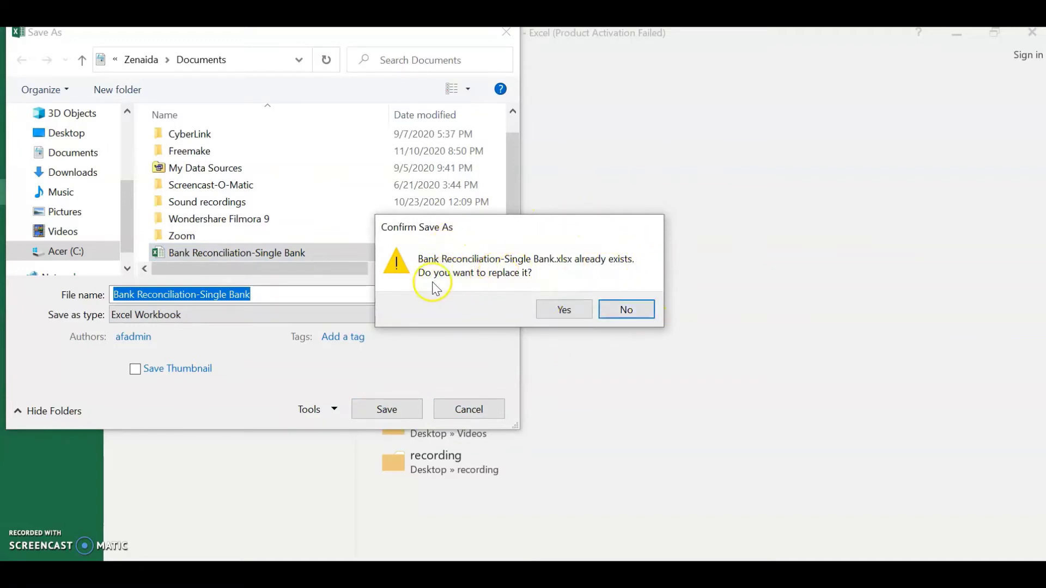
left_click(567, 312)
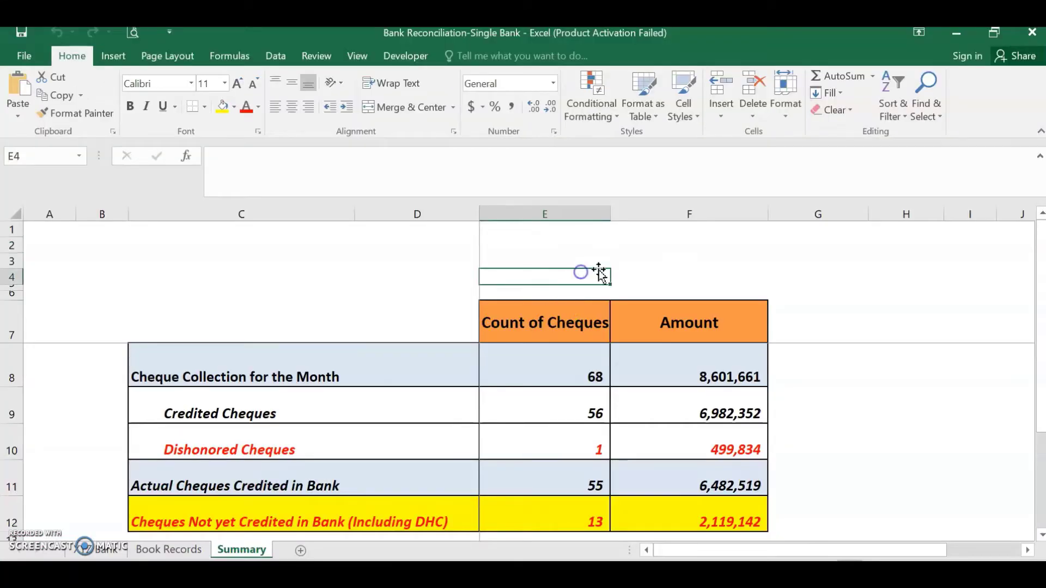
Close Excel and reopen Bank Reconciliation-Single Bank from the Documents folder
left_click(1031, 34)
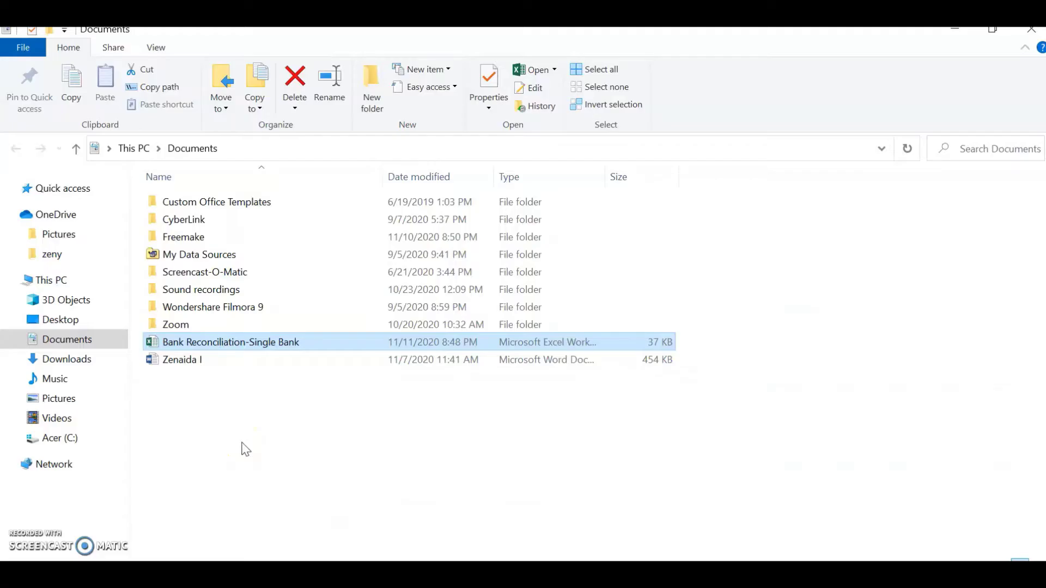
left_click(228, 342)
double_click(227, 342)
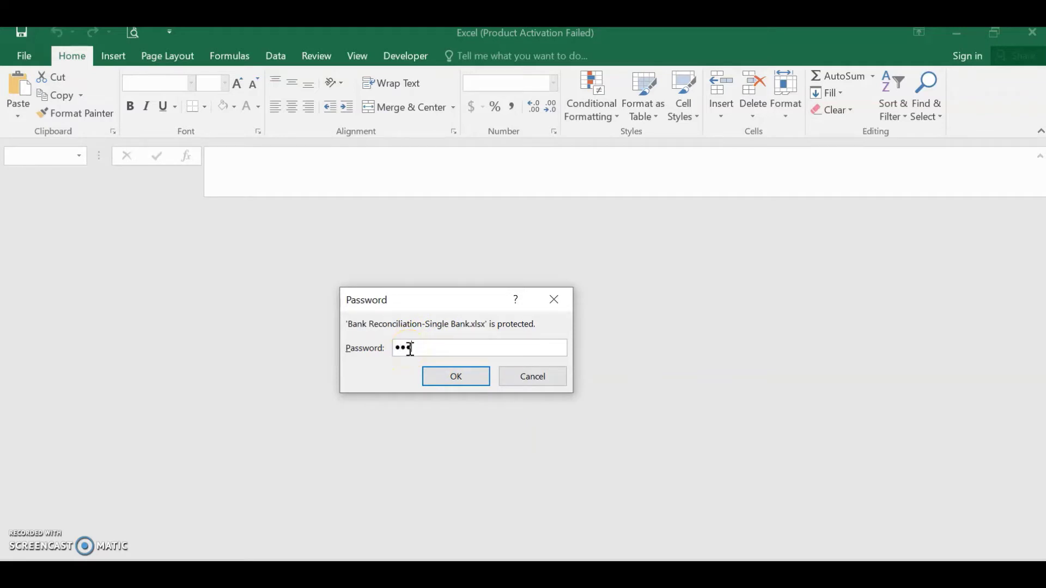
Submit the workbook password to open the Summary sheet, then select cell C7
key("Return")
left_click(330, 304)
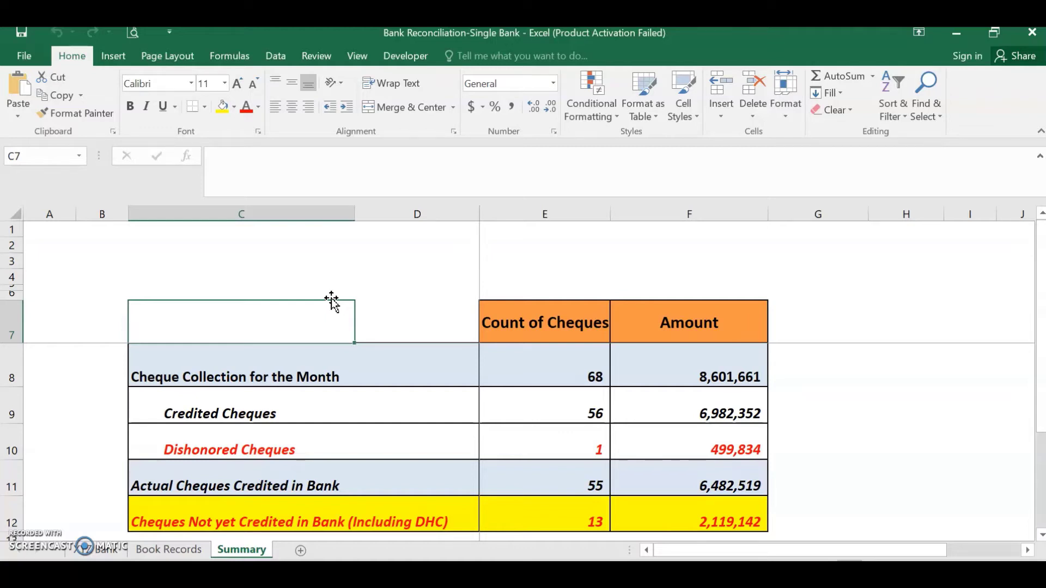
Start a Save As onto Bank Reconciliation-Single Bank in Documents and open General Options
left_click(24, 56)
left_click(38, 189)
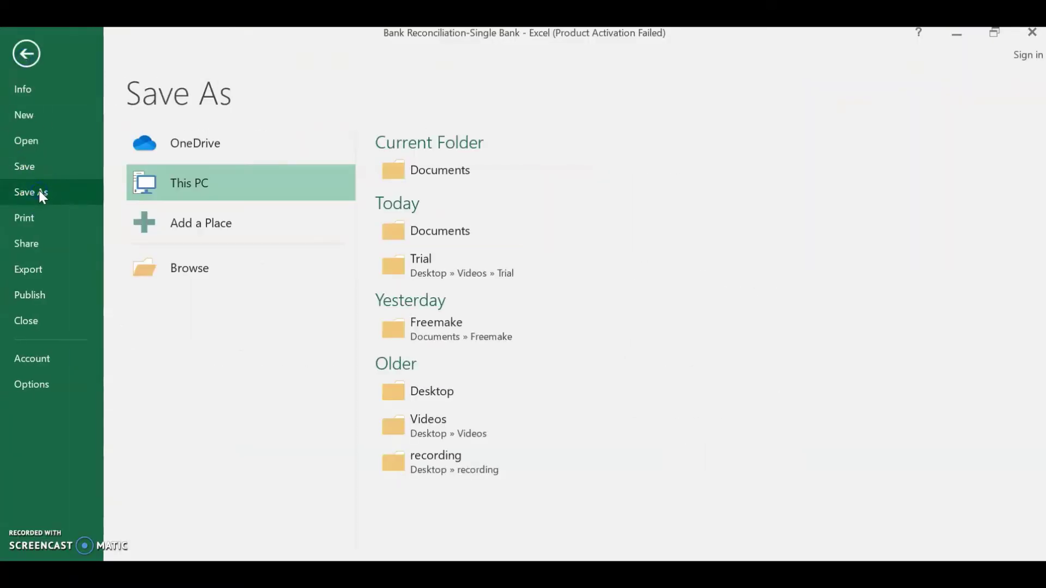
left_click(469, 169)
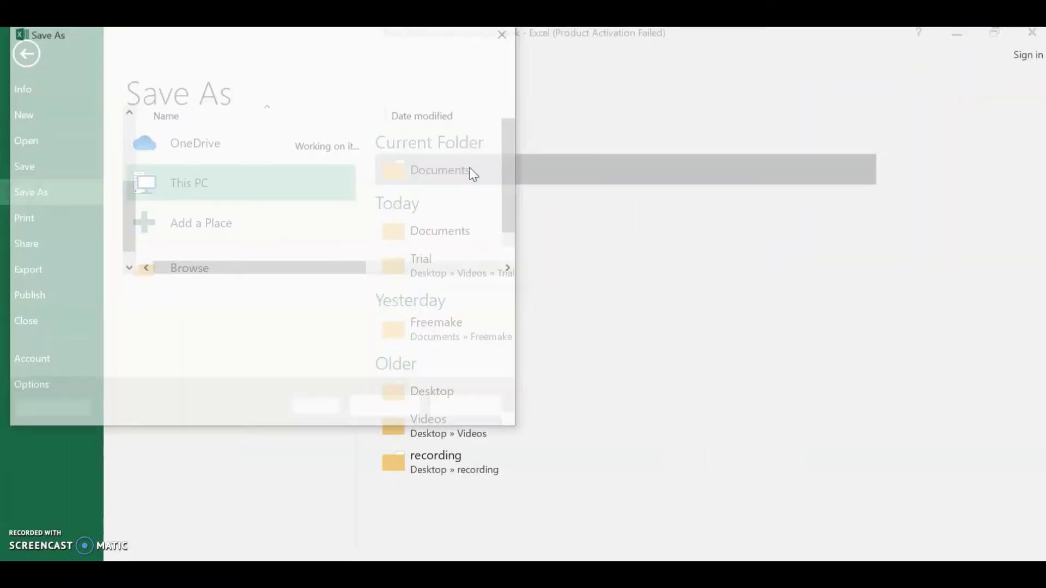
scroll(511, 217, "down", 1)
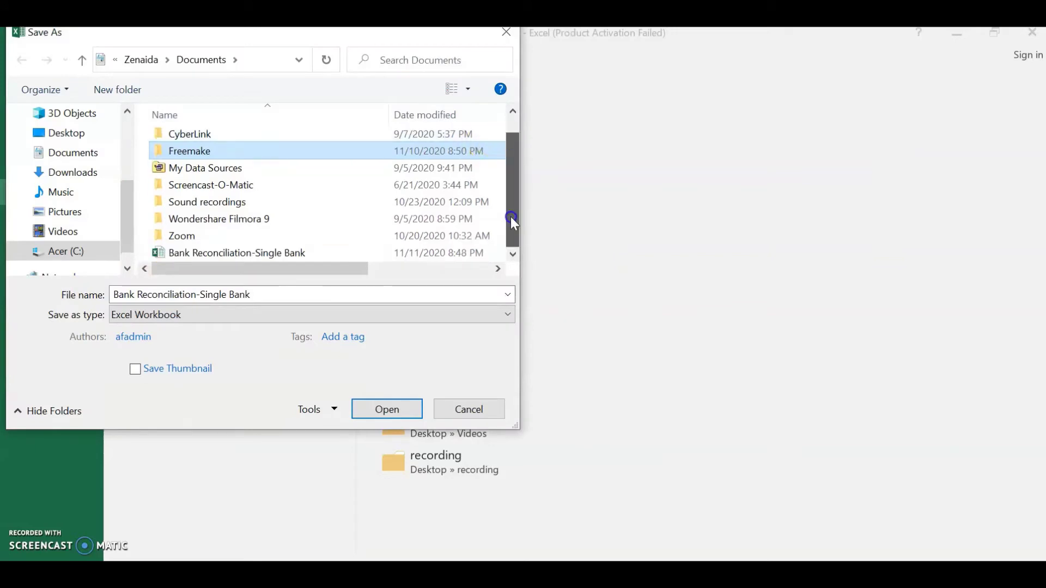
left_click(297, 253)
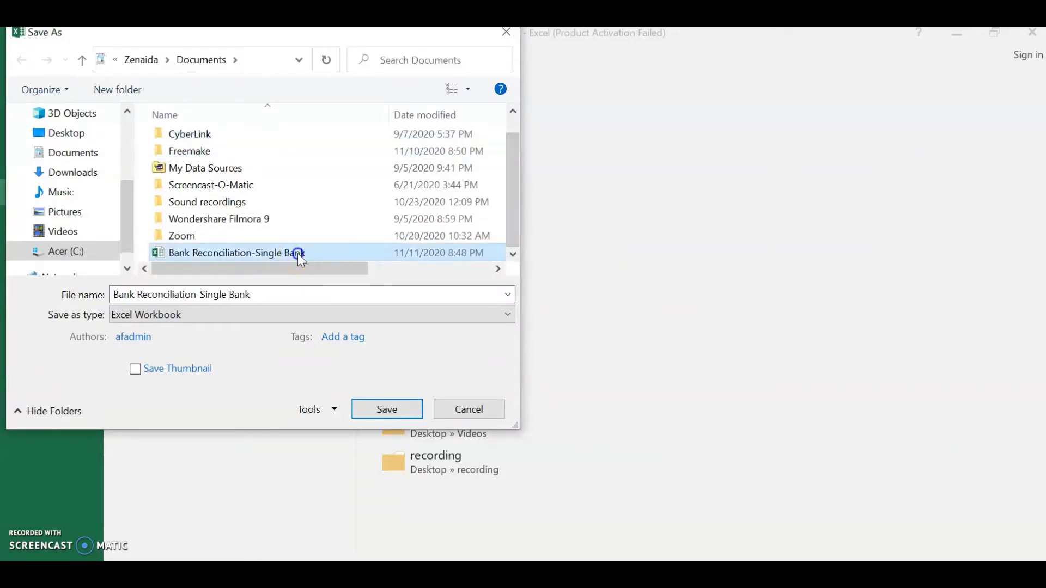
left_click(335, 410)
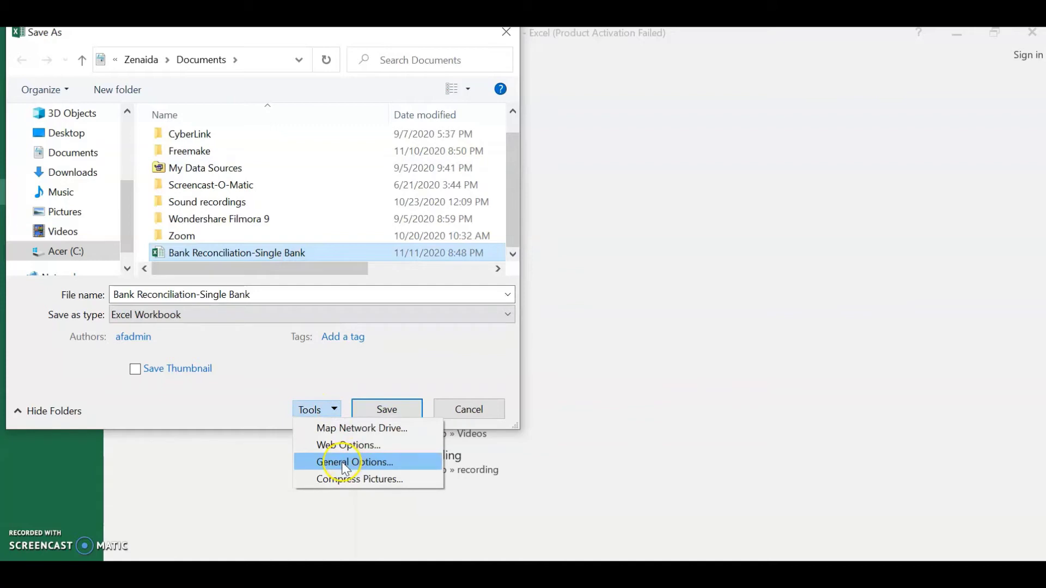
left_click(340, 462)
Clear the open password, tick Read-only recommended, and set a confirmed password to modify
left_click(481, 337)
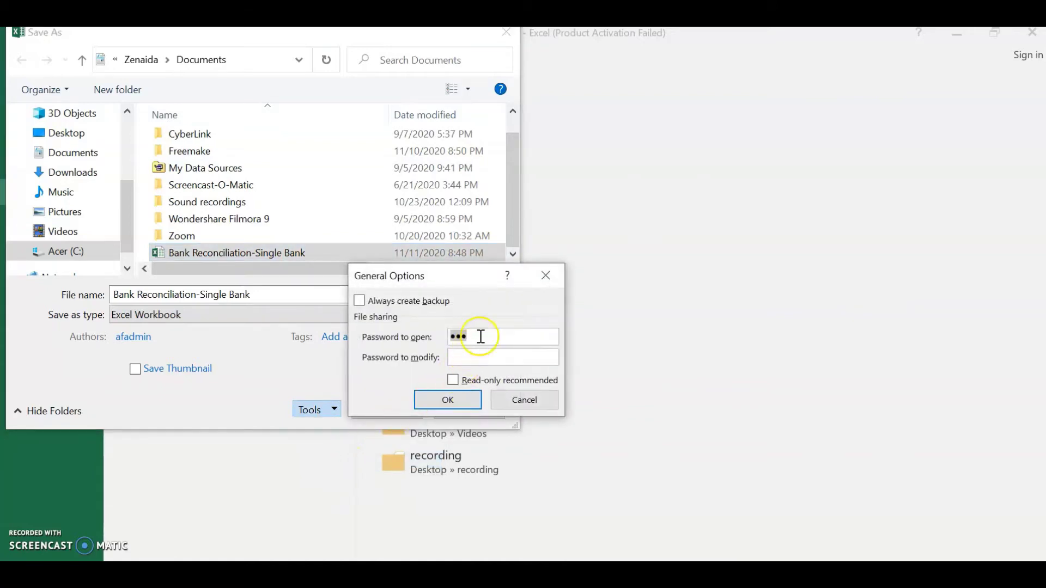
key("BackSpace")
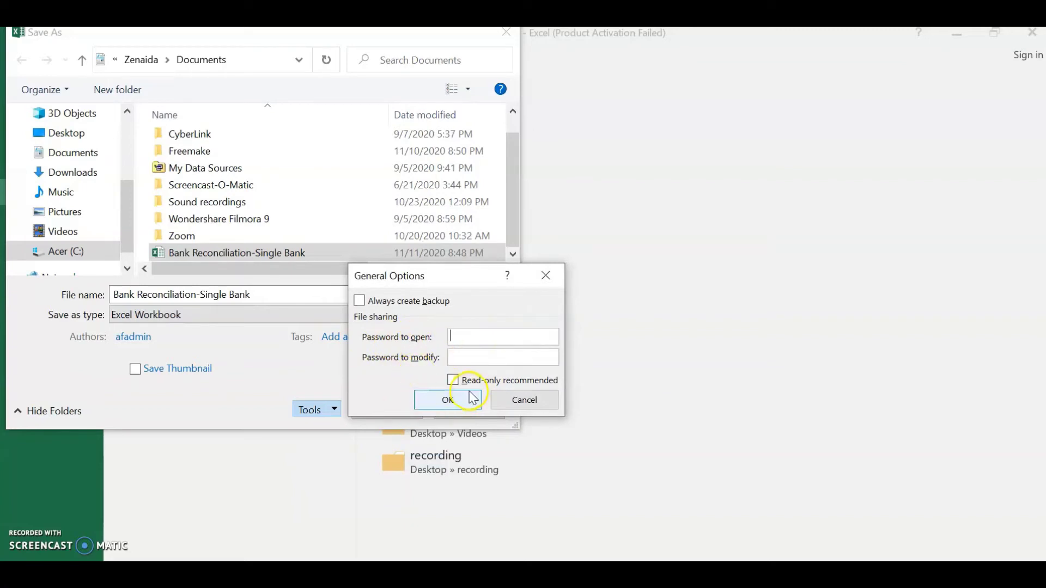
left_click(452, 381)
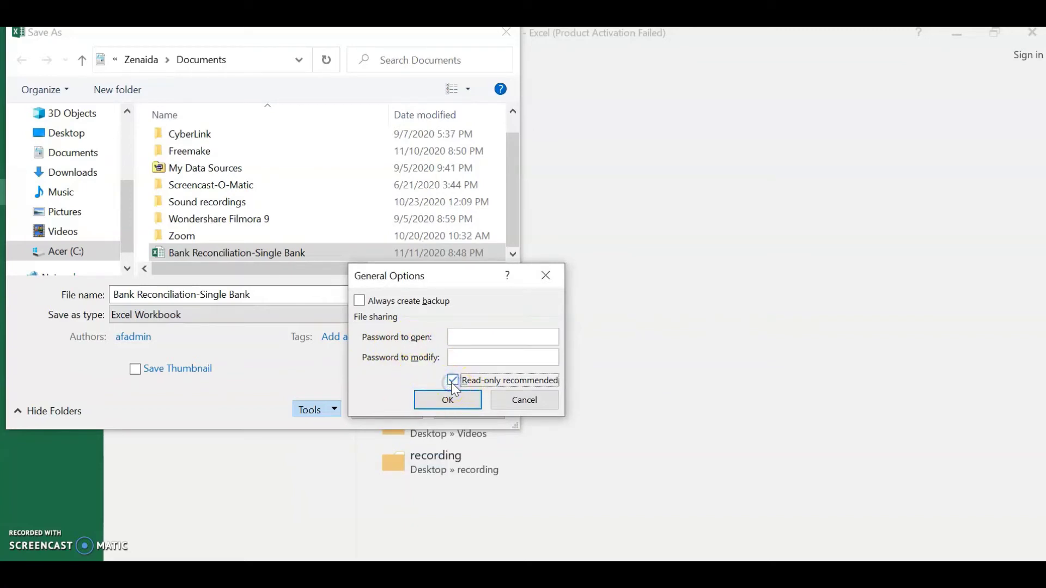
left_click(483, 357)
type("••")
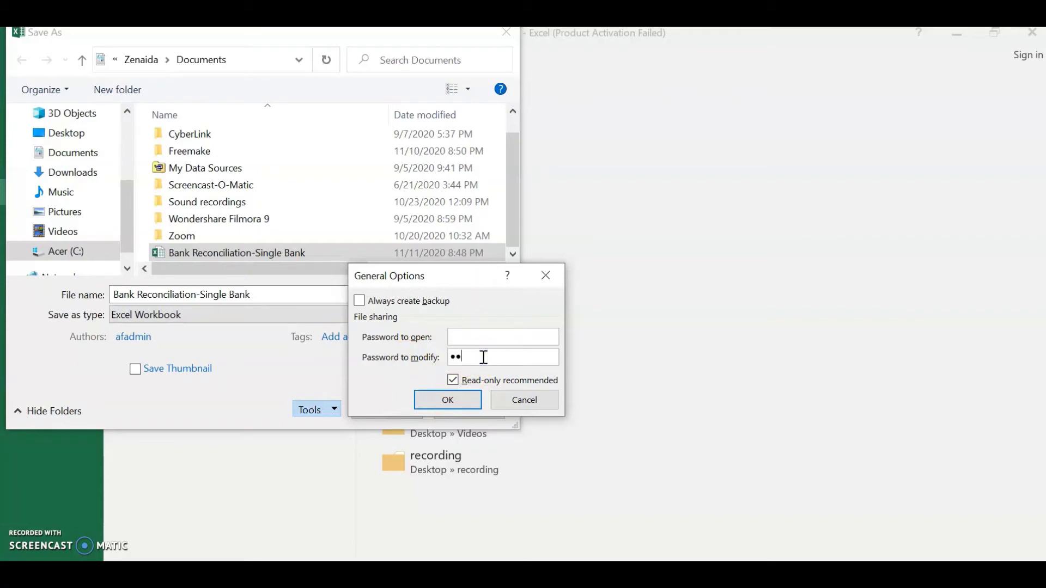
type("•")
left_click(461, 400)
type("•")
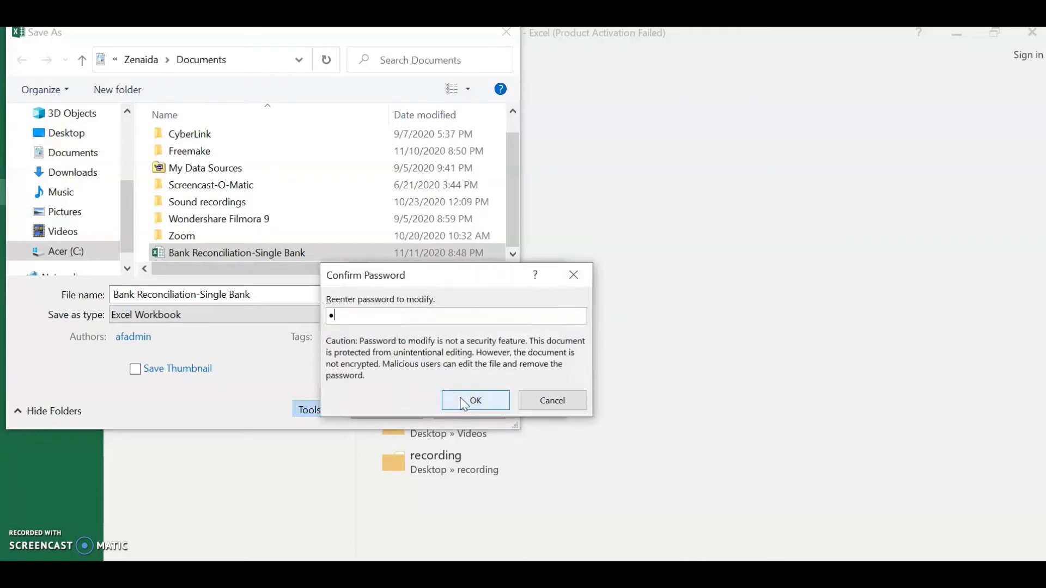
type("••")
left_click(464, 403)
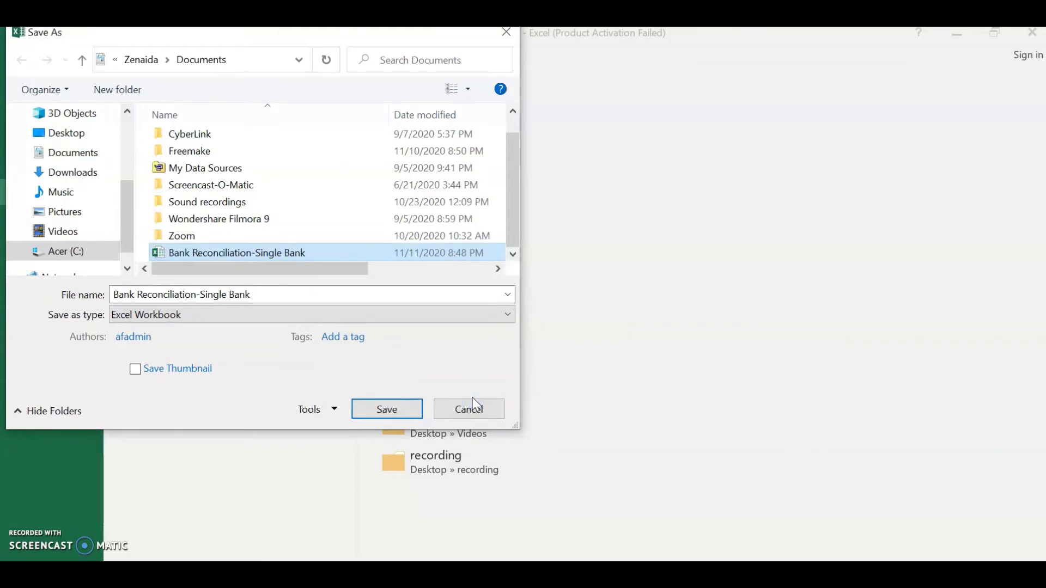
Save, replacing the existing Bank Reconciliation-Single Bank file
left_click(387, 409)
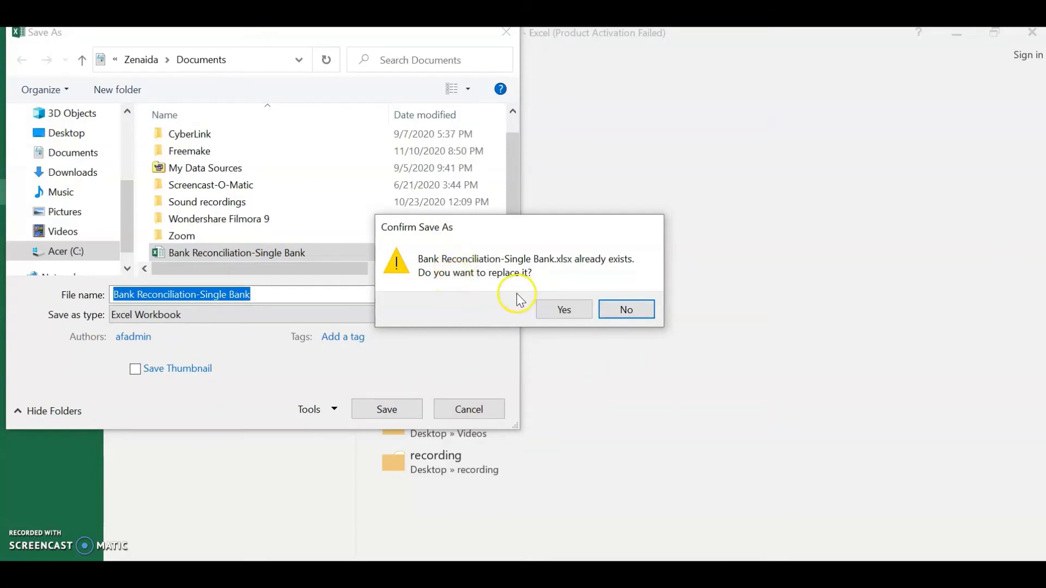
left_click(564, 310)
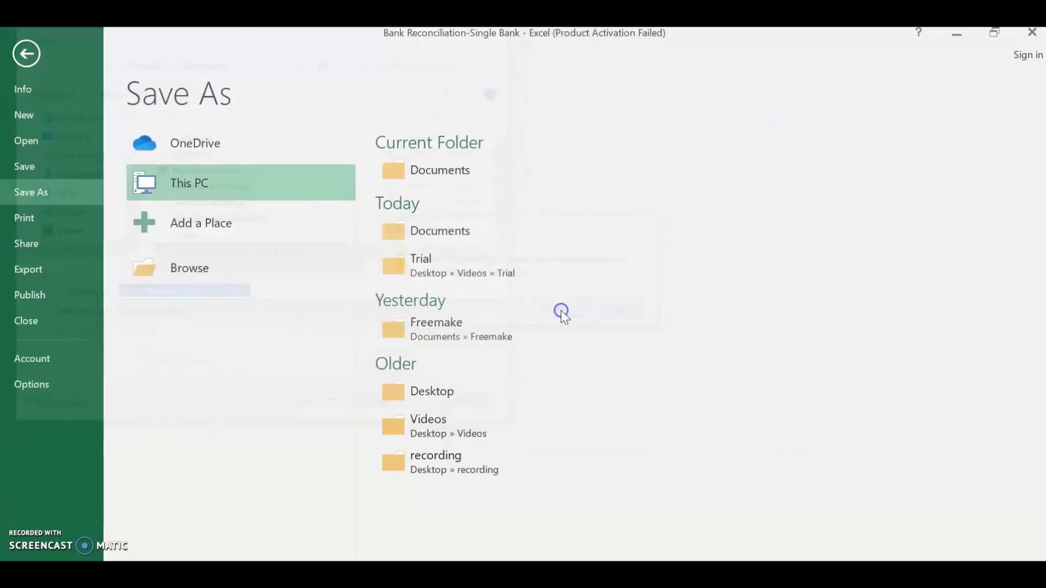
left_click(616, 247)
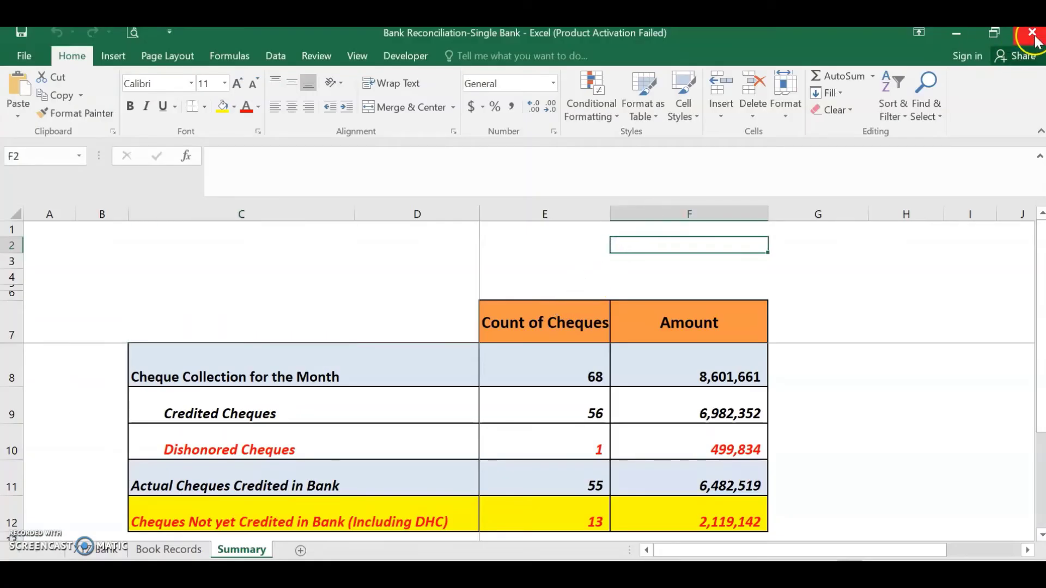
Close and reopen the workbook in read-only mode, dismissing the activation notice
left_click(1031, 32)
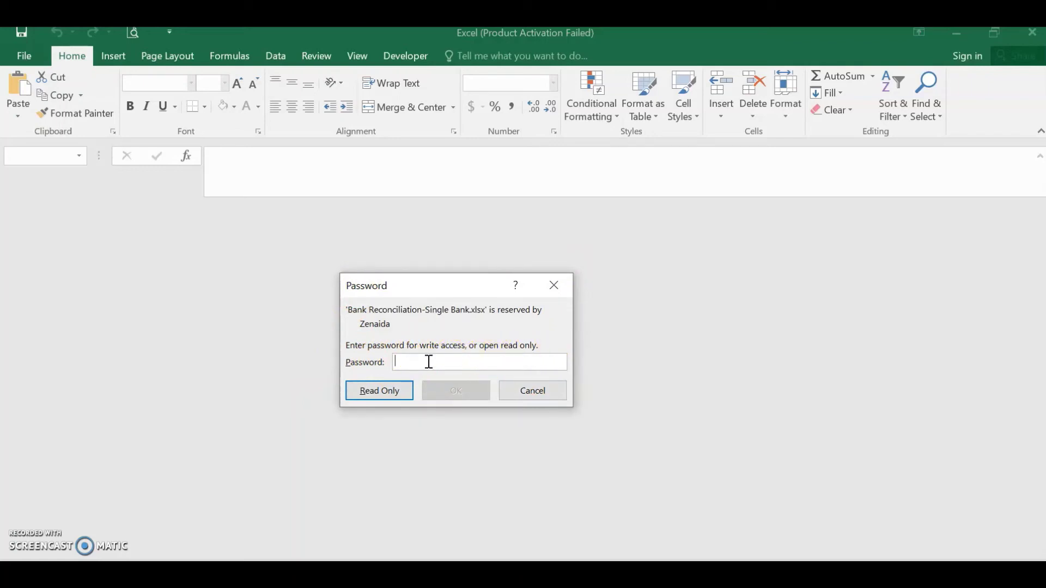
left_click(379, 390)
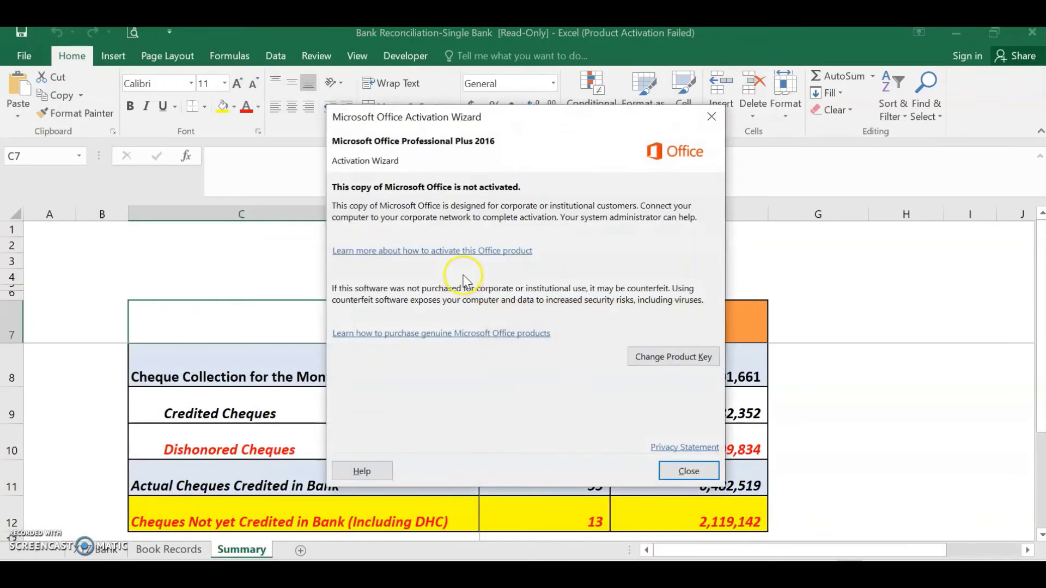
left_click(669, 464)
left_click(388, 285)
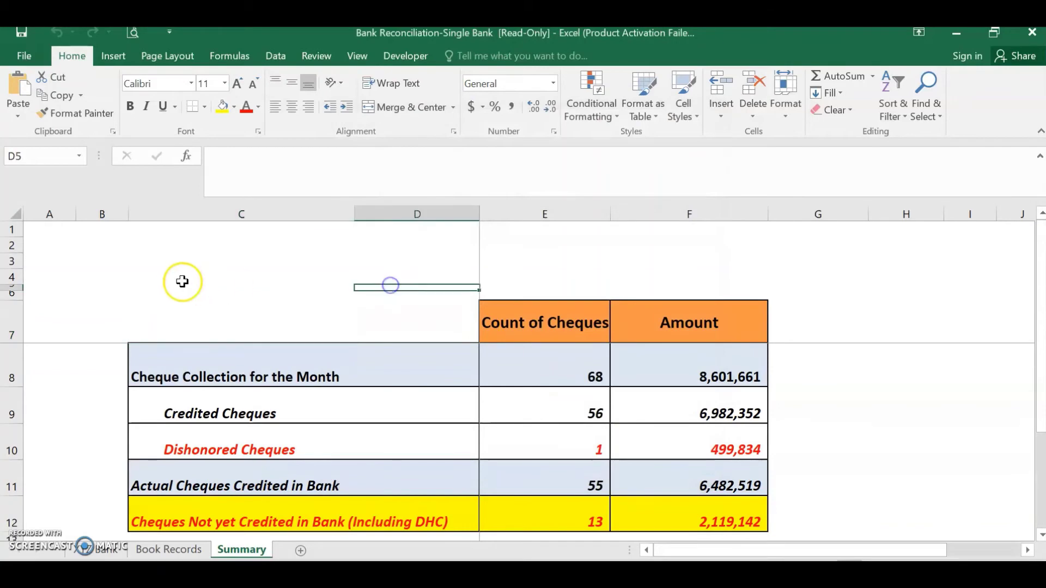
Enter 1234 in C3 and try saving, confirming the read-only workbook cannot be saved
left_click(287, 264)
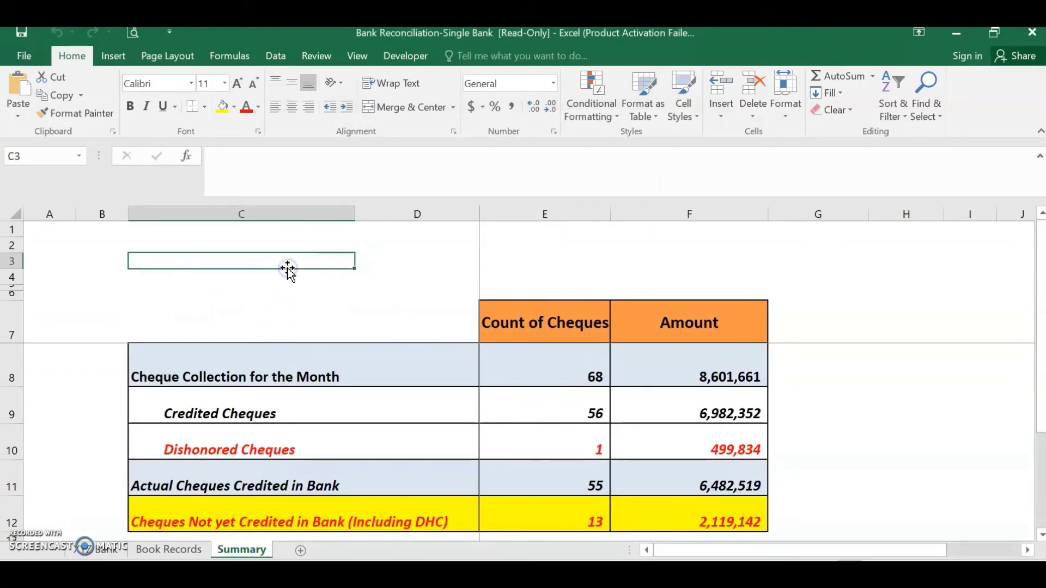
type("1234")
left_click(257, 270)
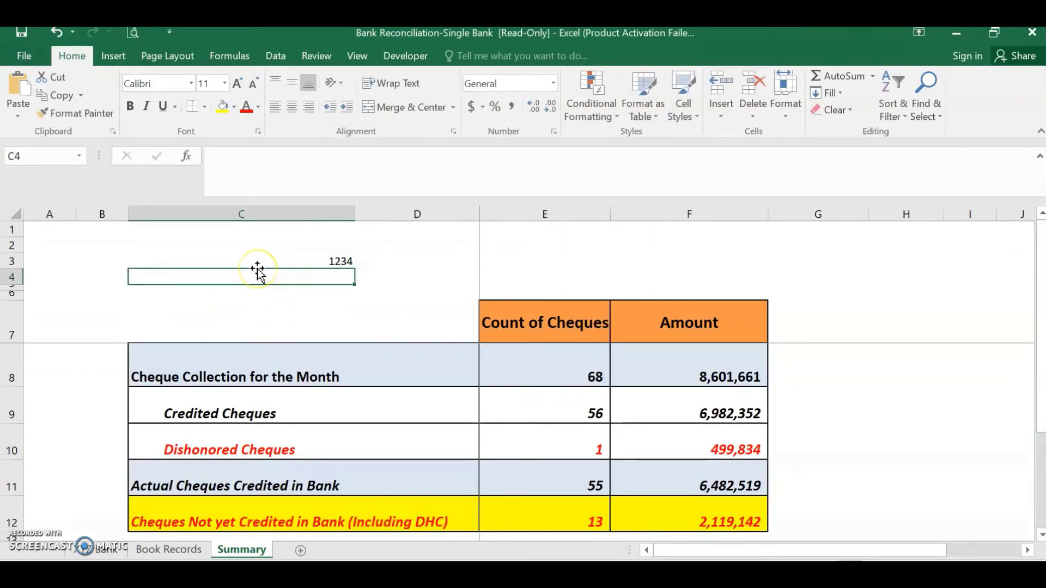
key("ctrl+s")
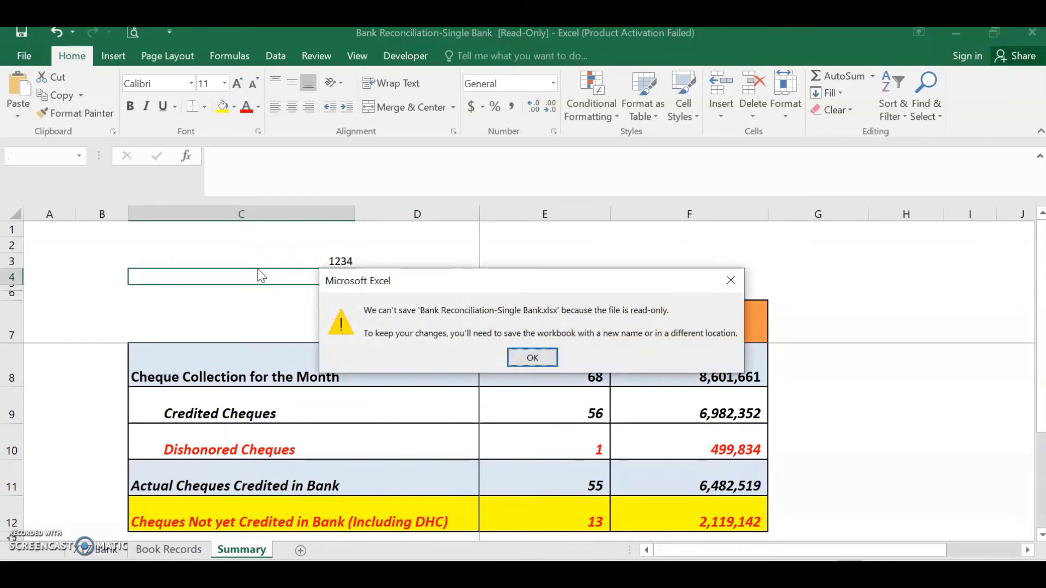
key("Return")
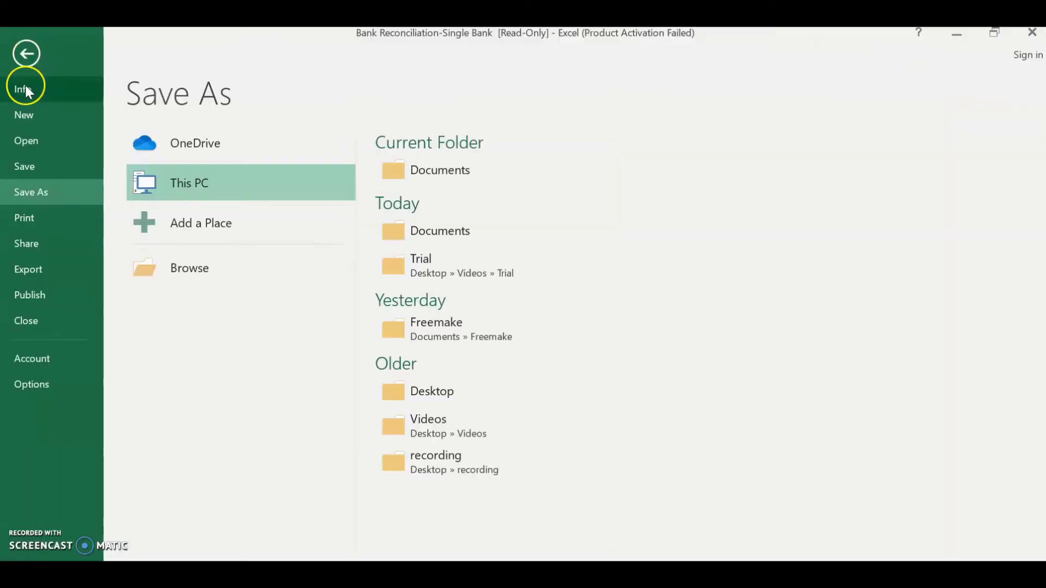
key("Escape")
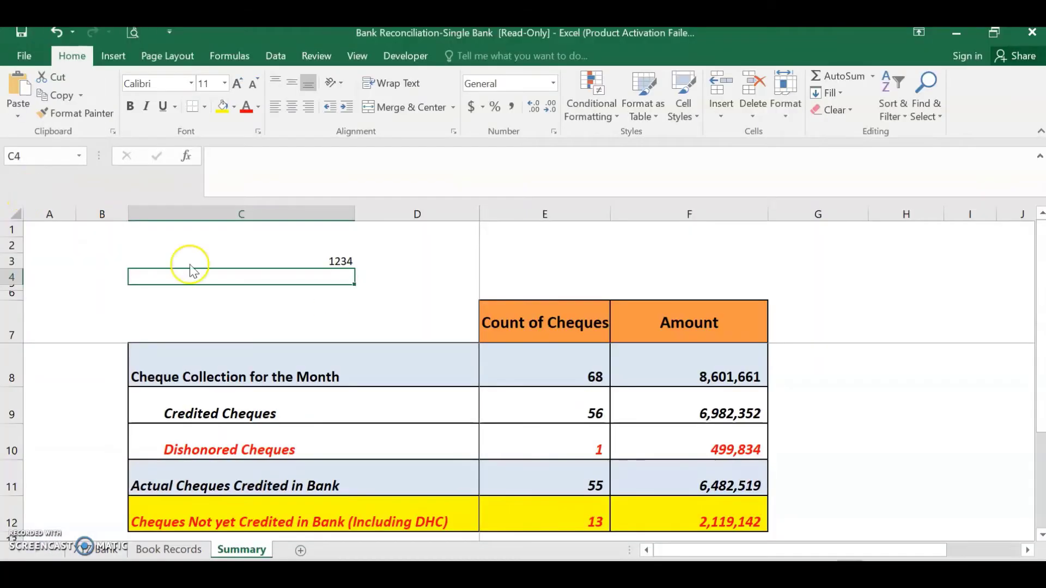
left_click(421, 262)
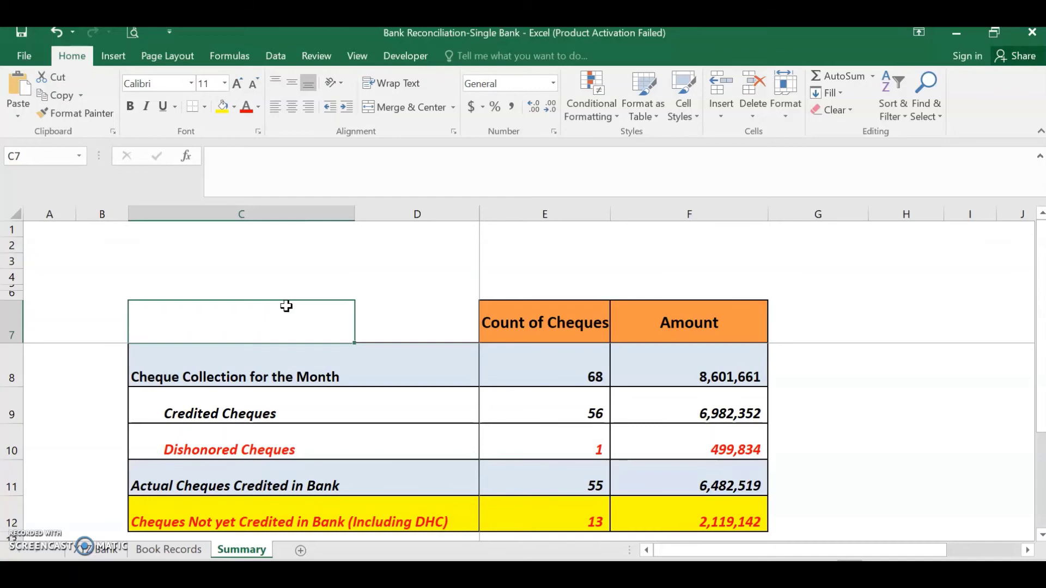
Start a Save As over Bank Reconciliation-Single Bank in Documents and open General Options
left_click(24, 56)
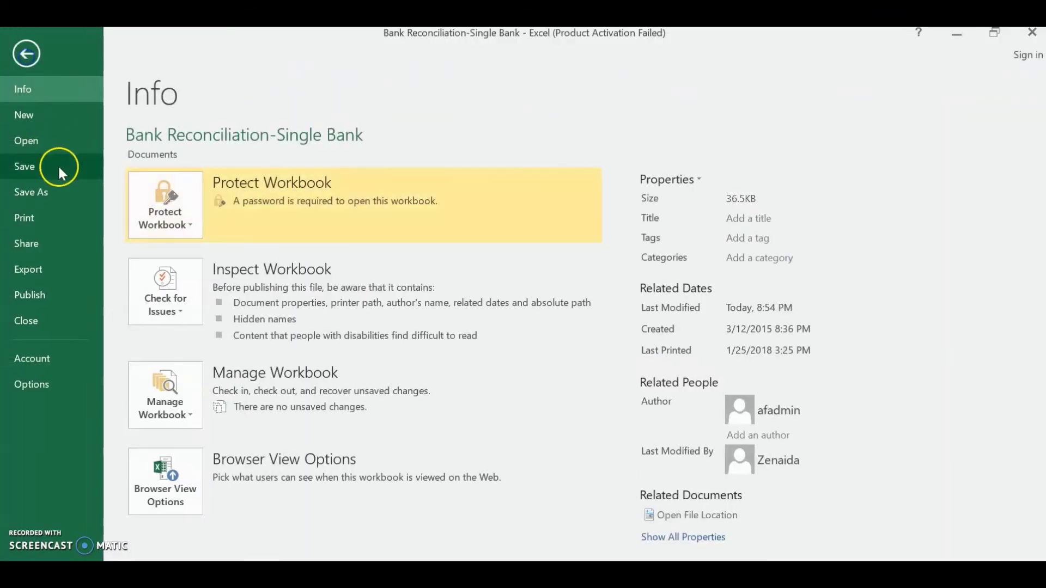
left_click(48, 191)
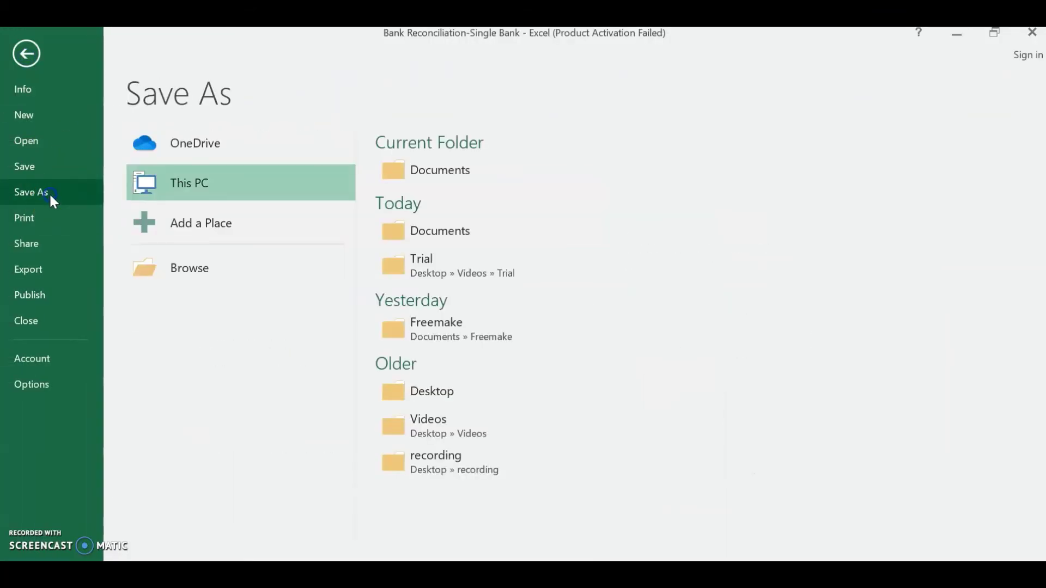
left_click(462, 181)
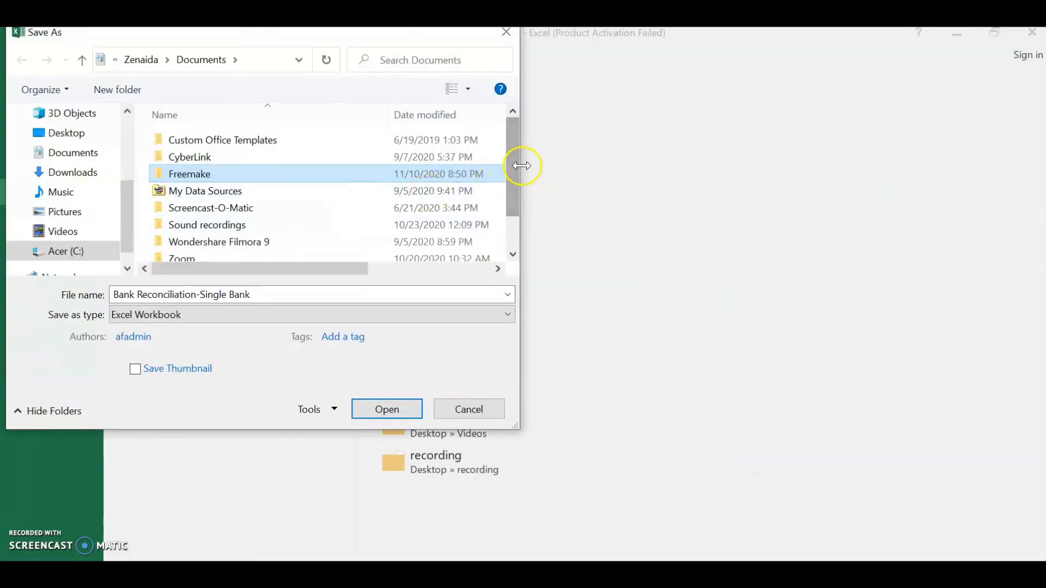
scroll(509, 165, "down", 1)
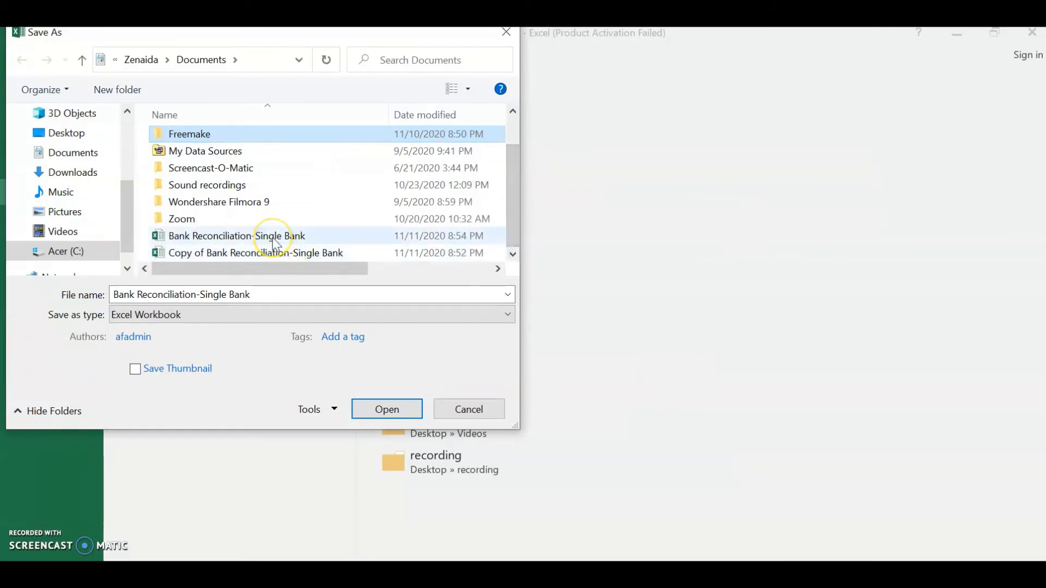
left_click(271, 238)
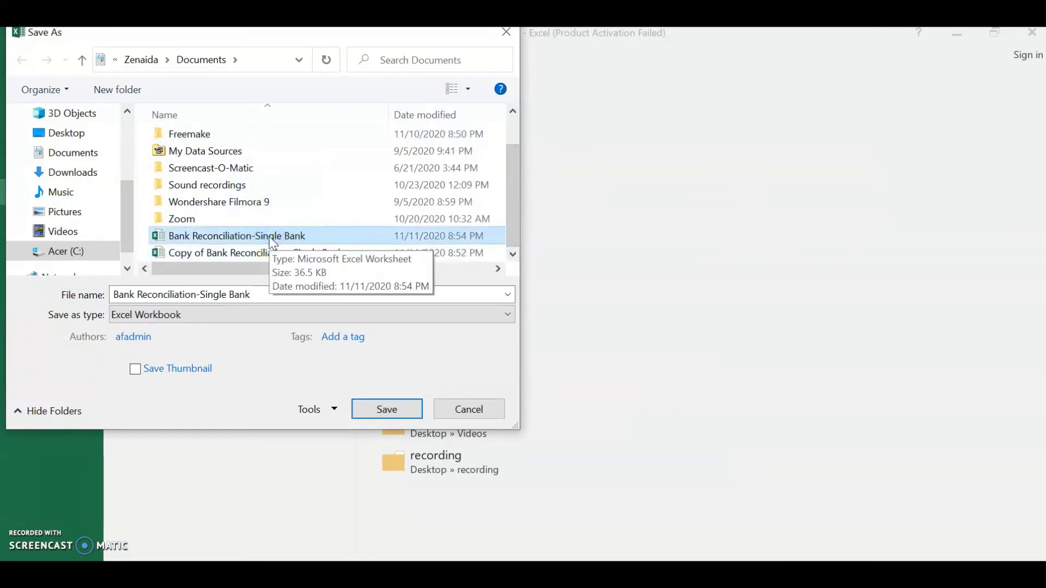
left_click(333, 409)
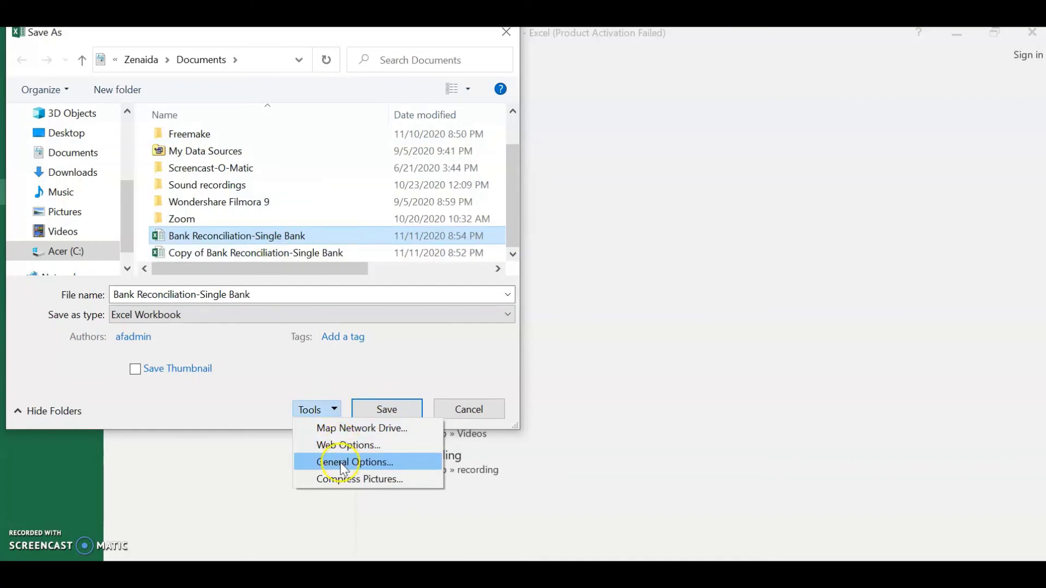
left_click(344, 463)
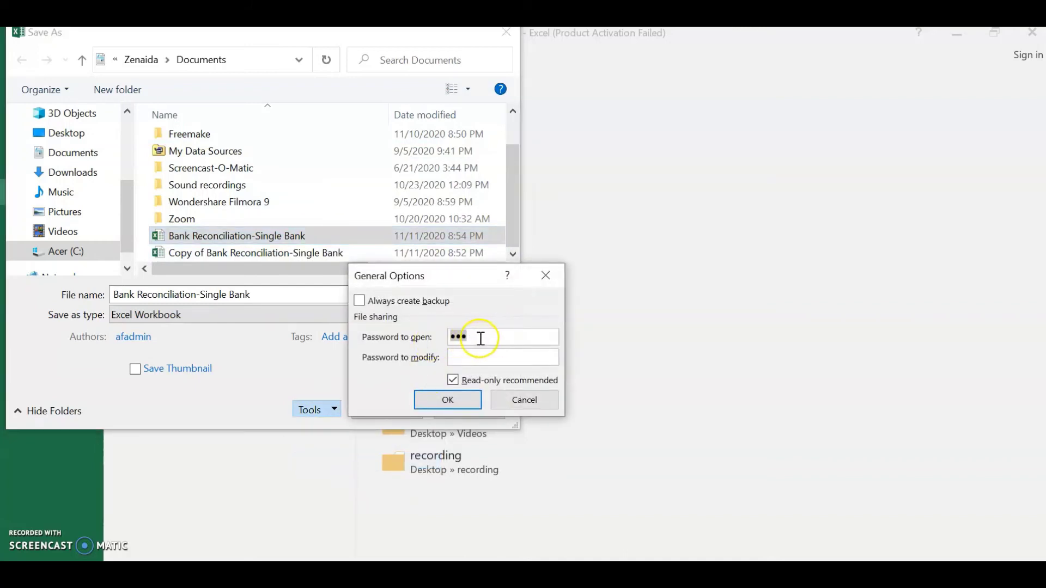
Clear the open password, keep Read-only recommended ticked, and save the workbook
left_click(464, 381)
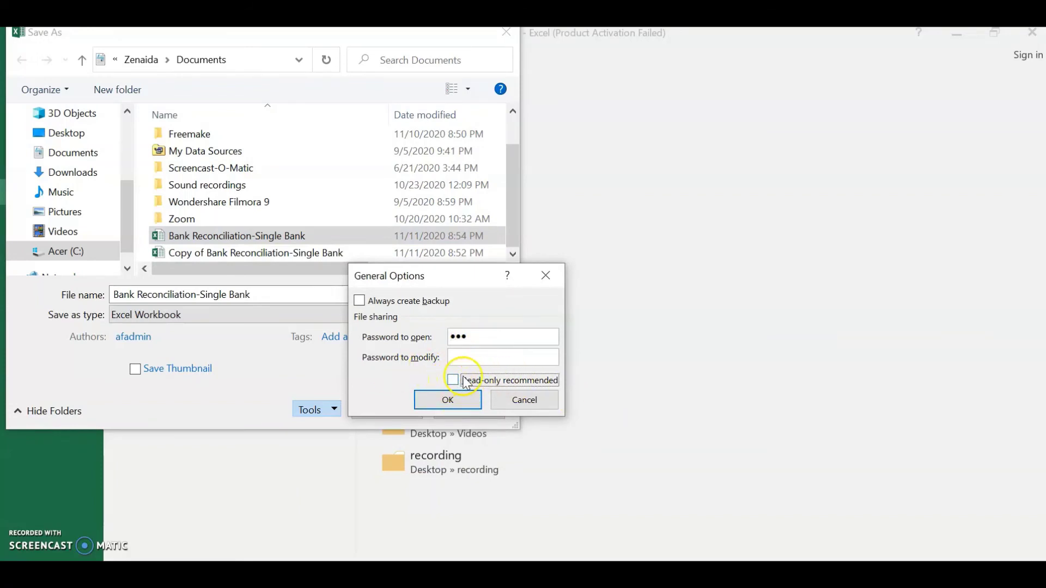
left_click(480, 337)
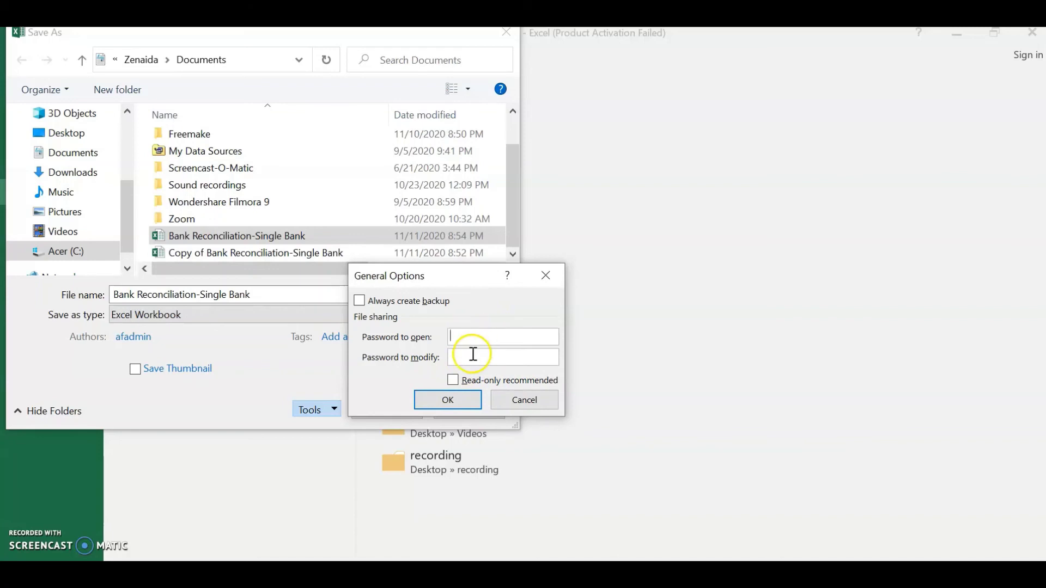
left_click(464, 401)
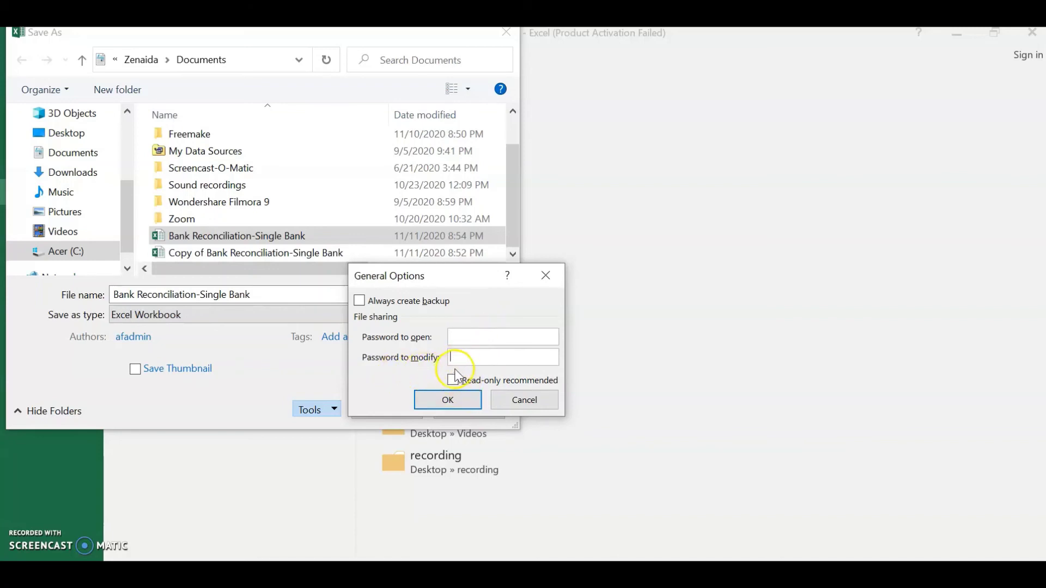
left_click(452, 382)
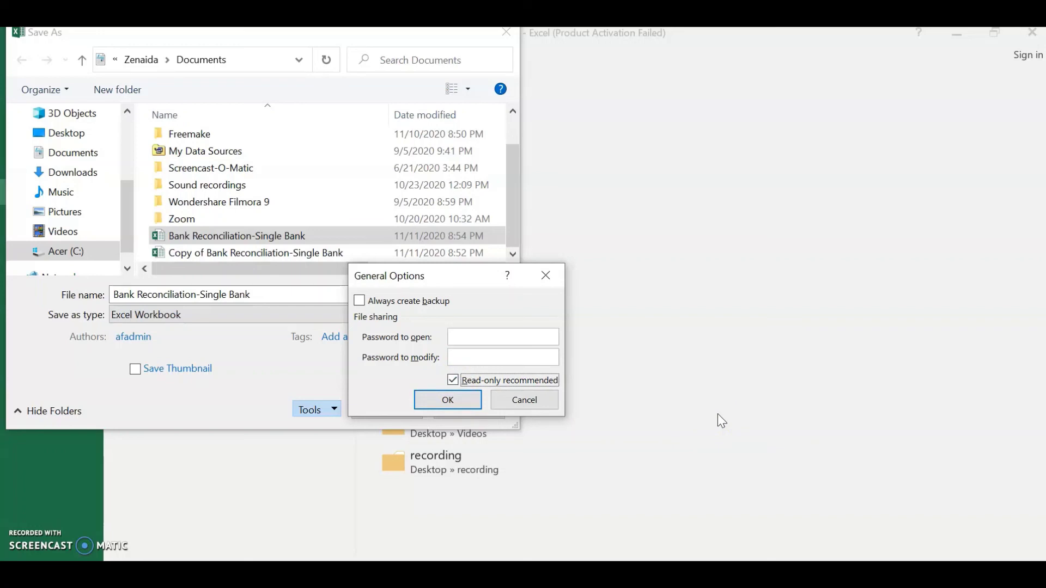
left_click(660, 443)
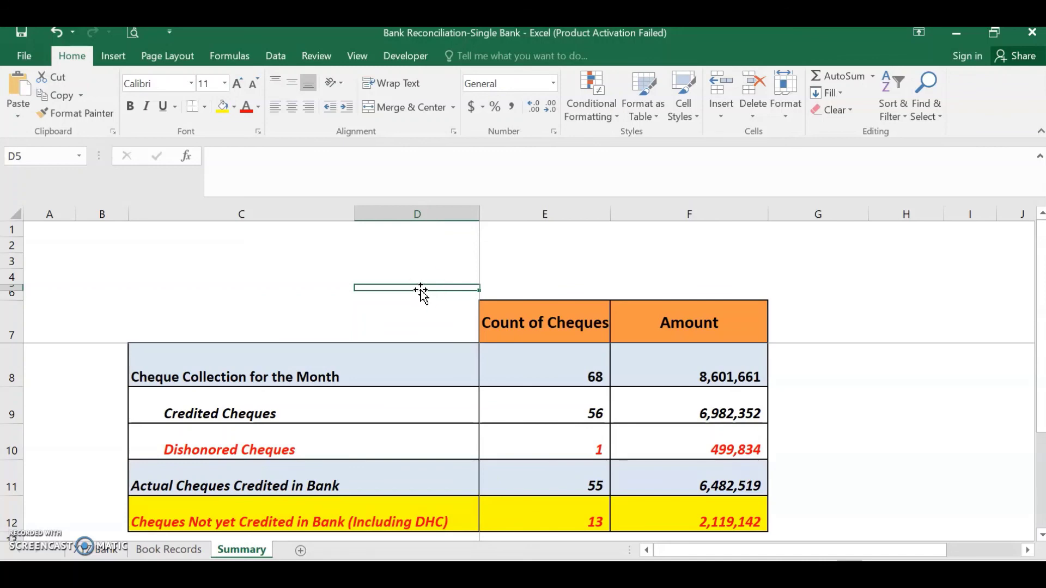
left_click(425, 286)
left_click(408, 294)
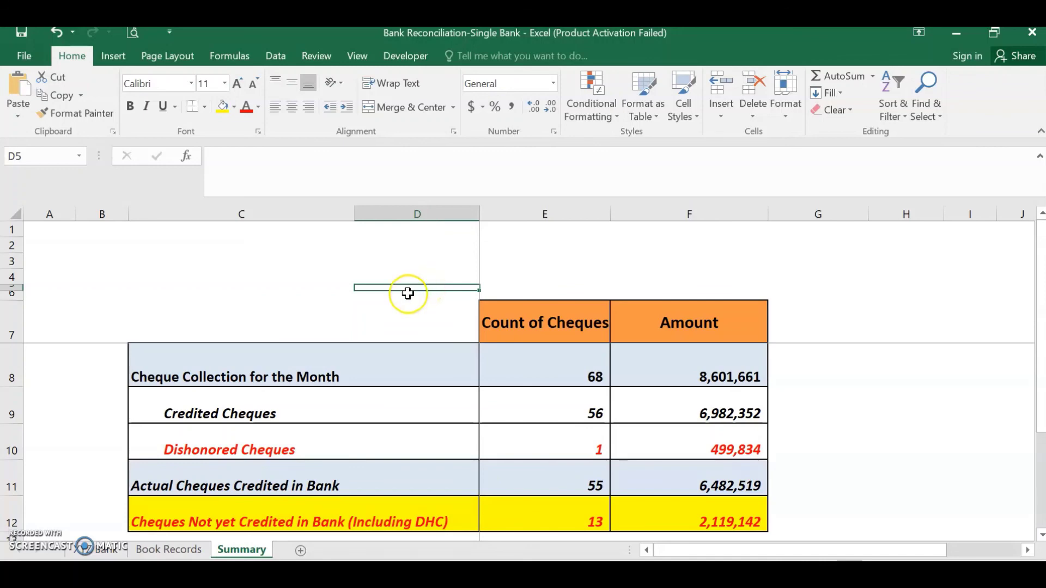